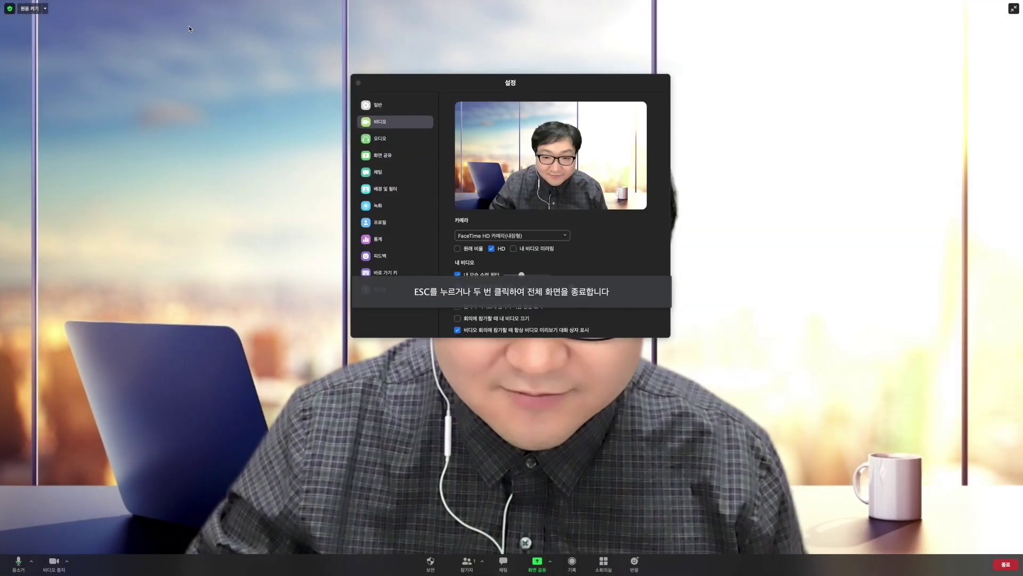
Step: Move the settings window lower over the meeting video and close it
{"action": "left_click", "coordinate": [669, 336]}
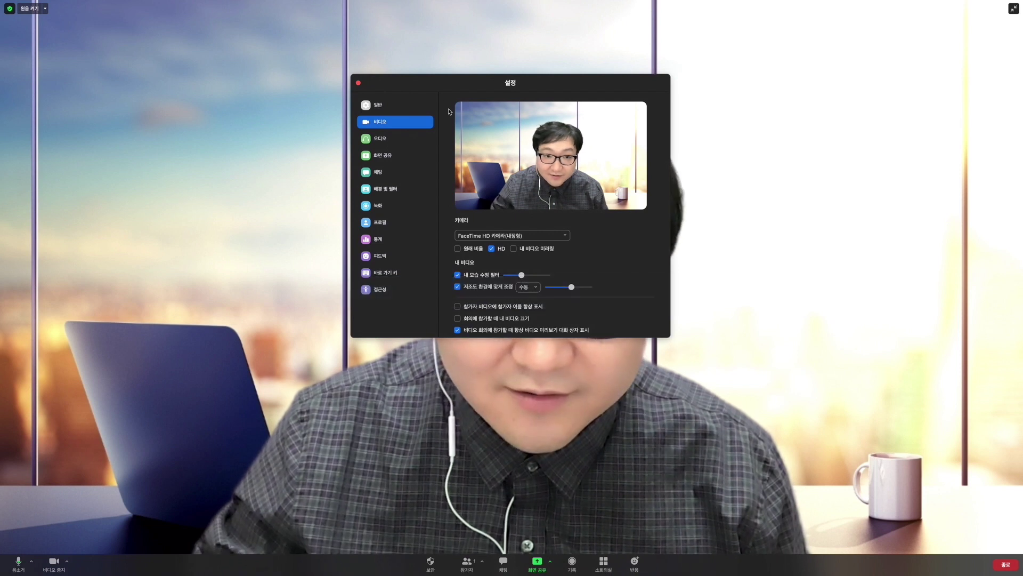
{"action": "left_click_drag", "start_coordinate": [430, 86], "coordinate": [402, 148]}
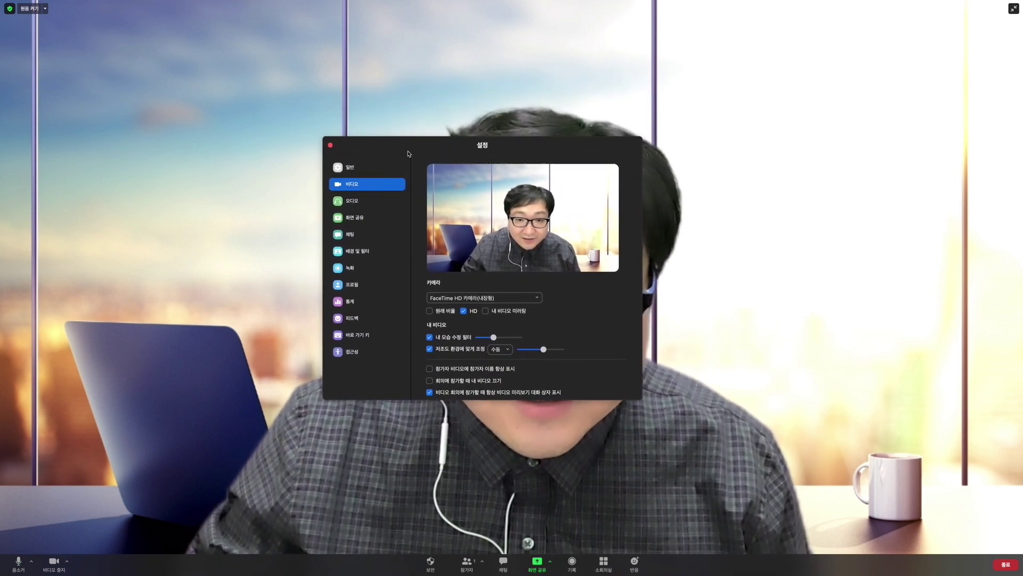
{"action": "left_click", "coordinate": [330, 146]}
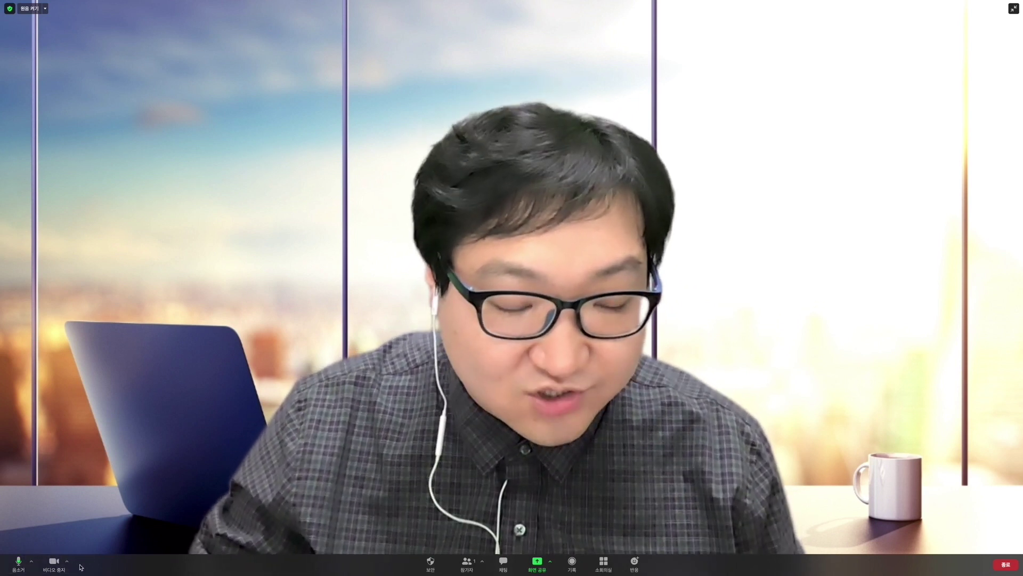
Step: Turn off the appearance touch-up filter (내 모습 수정 필터) in the video settings and close the settings
{"action": "left_click", "coordinate": [68, 562]}
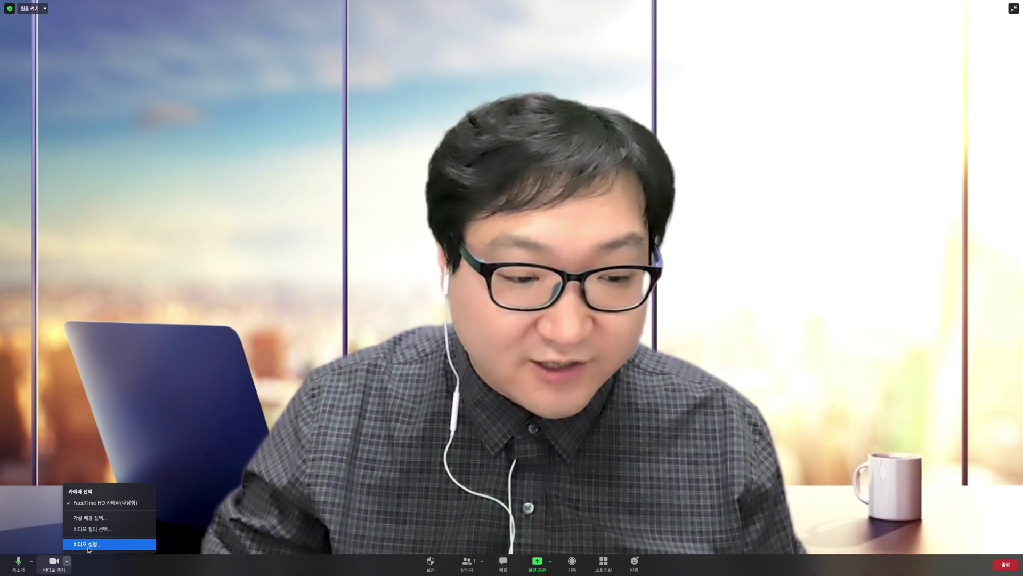
{"action": "left_click", "coordinate": [88, 544]}
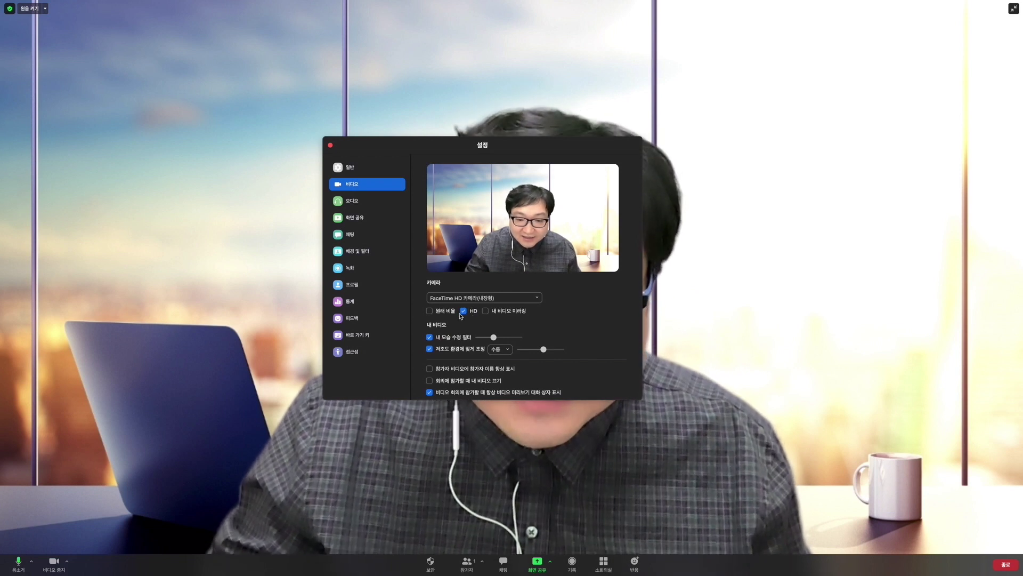
{"action": "scroll", "coordinate": [475, 324], "scroll_direction": "down", "scroll_amount": 1}
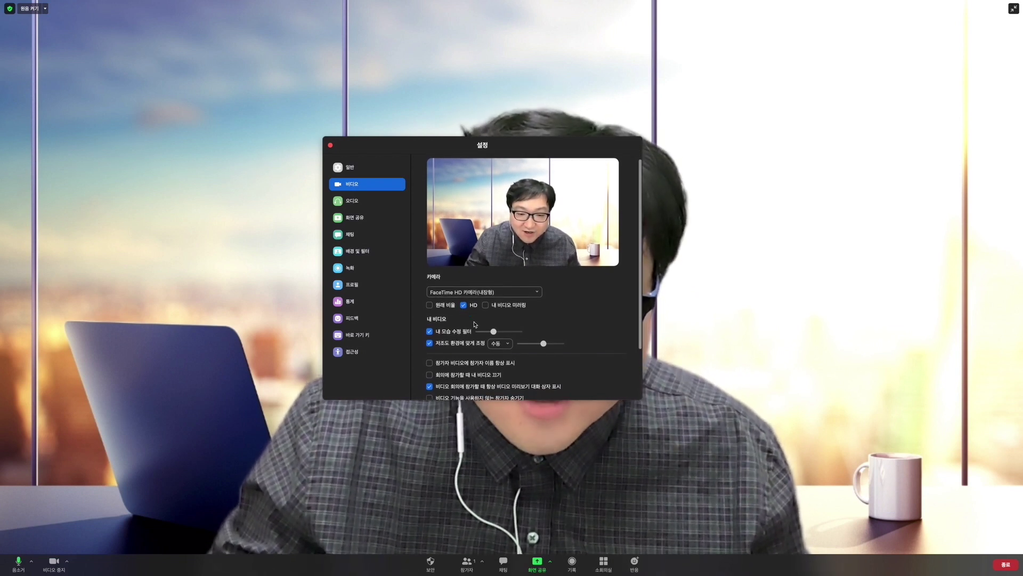
{"action": "scroll", "coordinate": [473, 324], "scroll_direction": "down", "scroll_amount": 1}
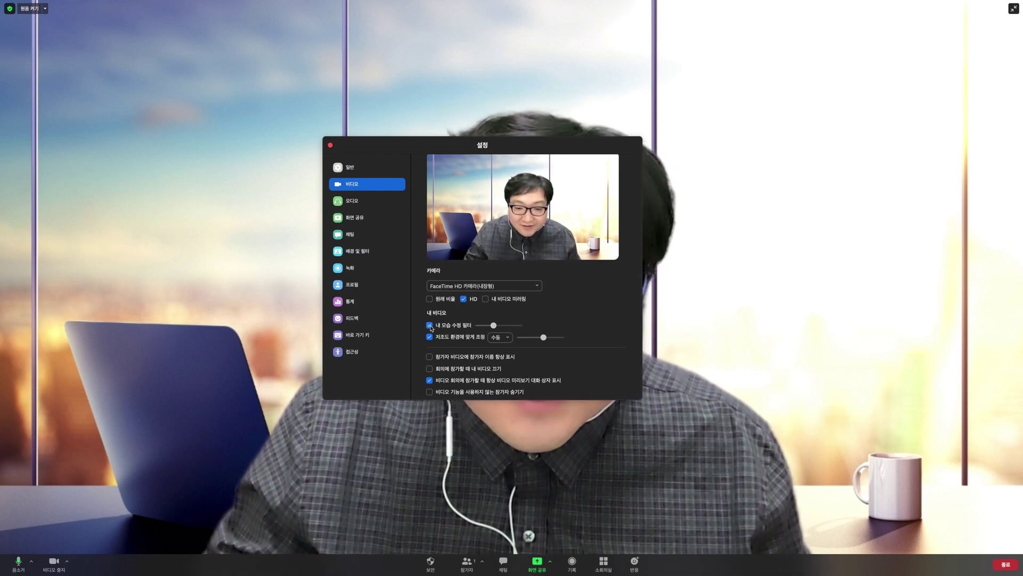
{"action": "left_click", "coordinate": [430, 325]}
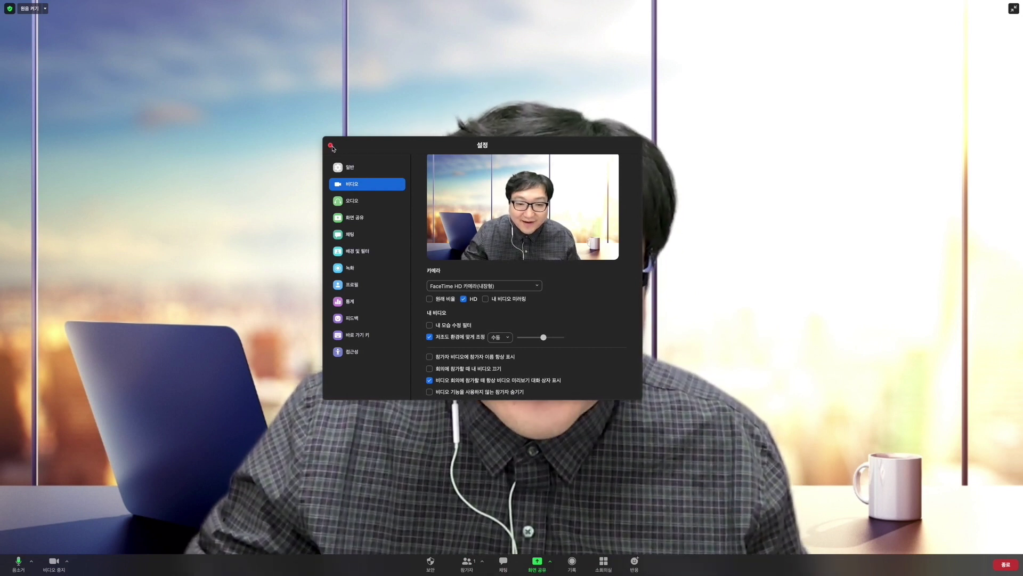
{"action": "left_click", "coordinate": [331, 146]}
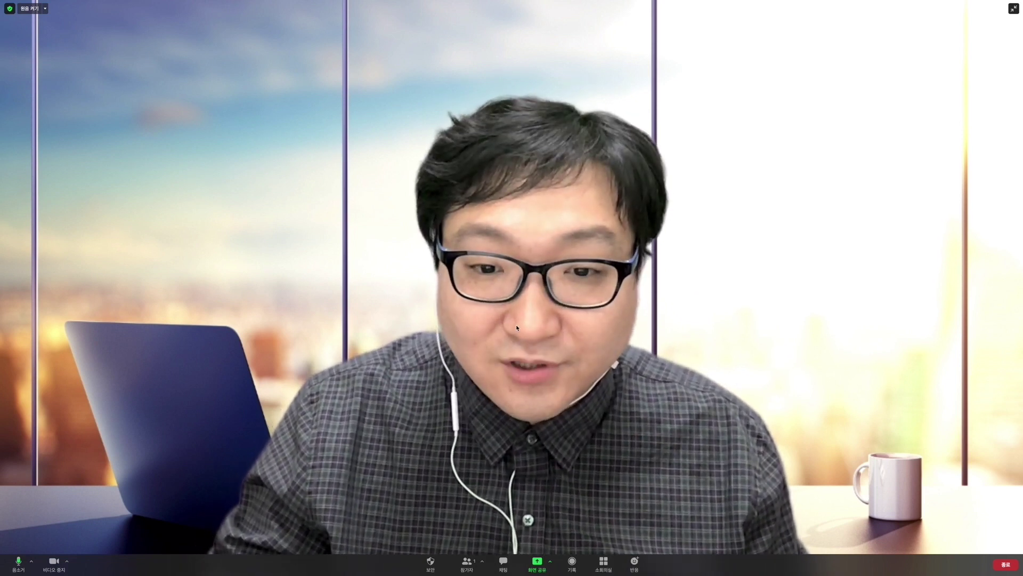
Step: Turn on the appearance touch-up filter in the video settings, raise its strength to nearly the maximum and close the settings
{"action": "left_click", "coordinate": [67, 563]}
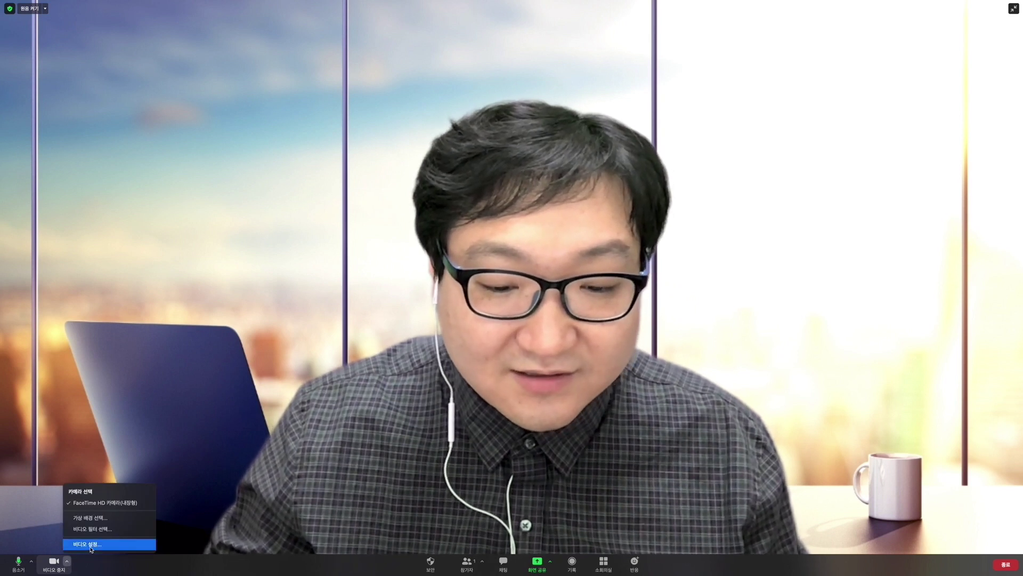
{"action": "left_click", "coordinate": [91, 544]}
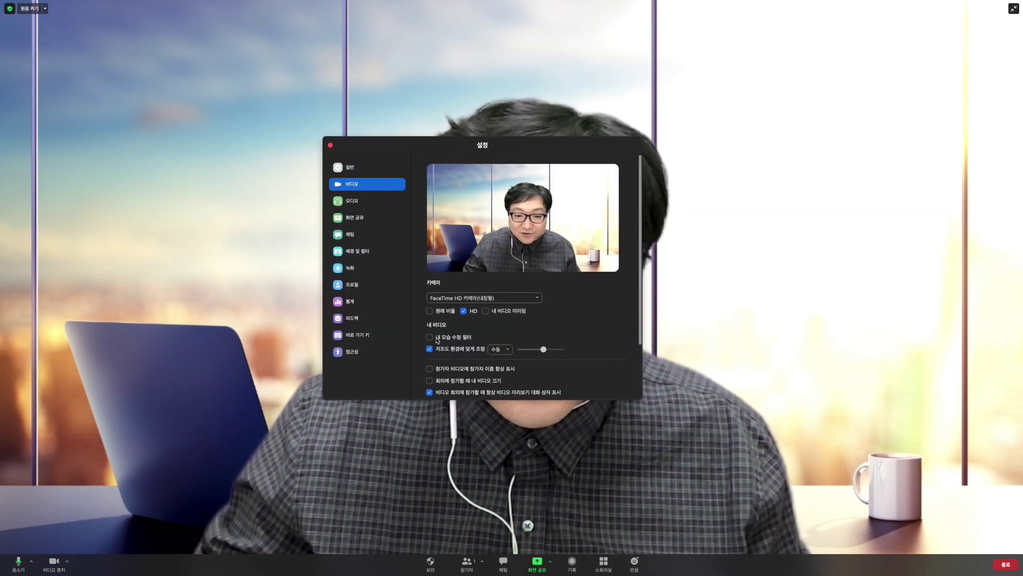
{"action": "left_click", "coordinate": [437, 338]}
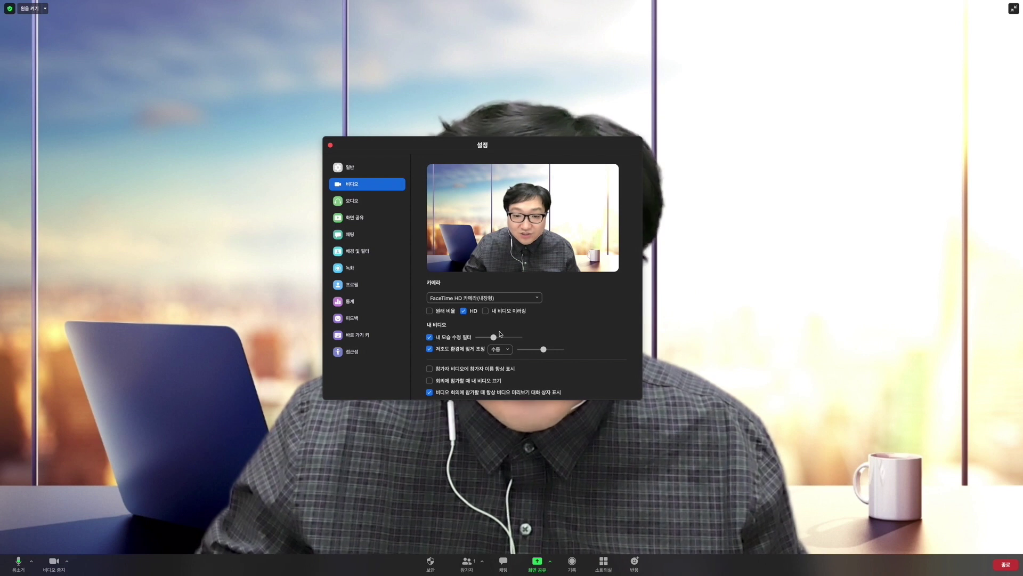
{"action": "left_click_drag", "start_coordinate": [494, 337], "coordinate": [522, 340]}
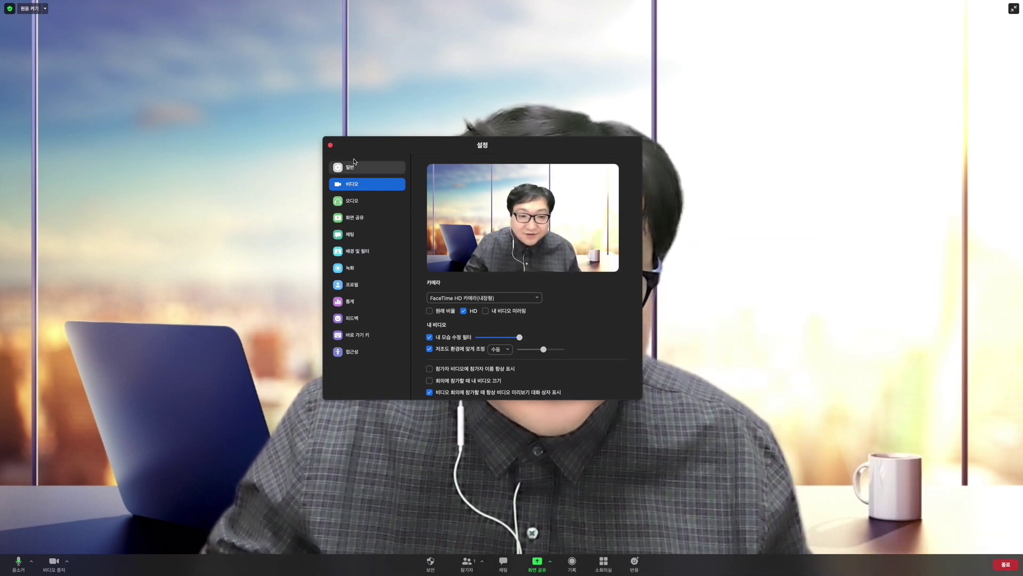
{"action": "left_click", "coordinate": [330, 145]}
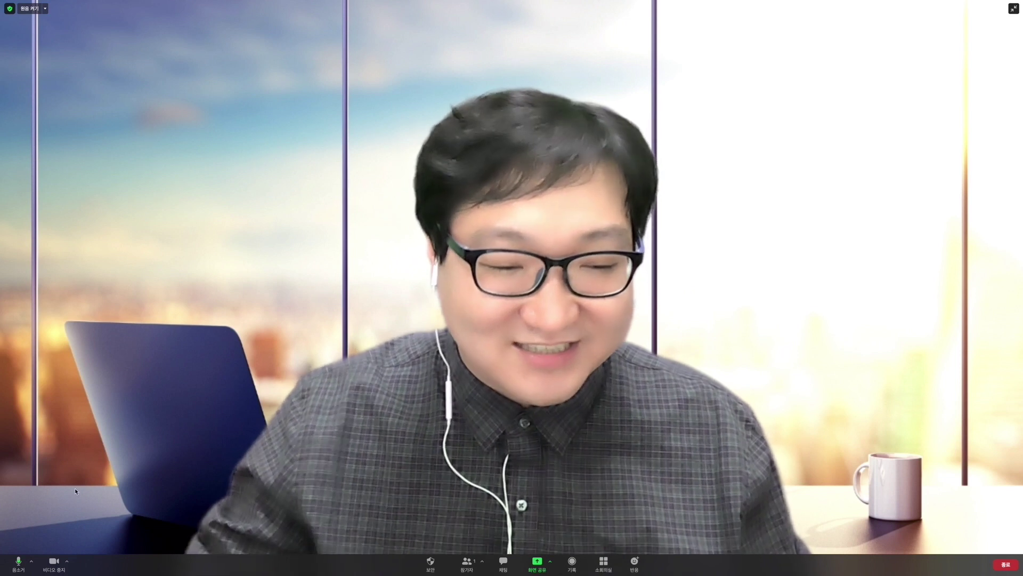
Step: Lower the appearance touch-up filter's strength to slightly below the middle in the video settings
{"action": "left_click", "coordinate": [67, 561]}
{"action": "left_click", "coordinate": [113, 544]}
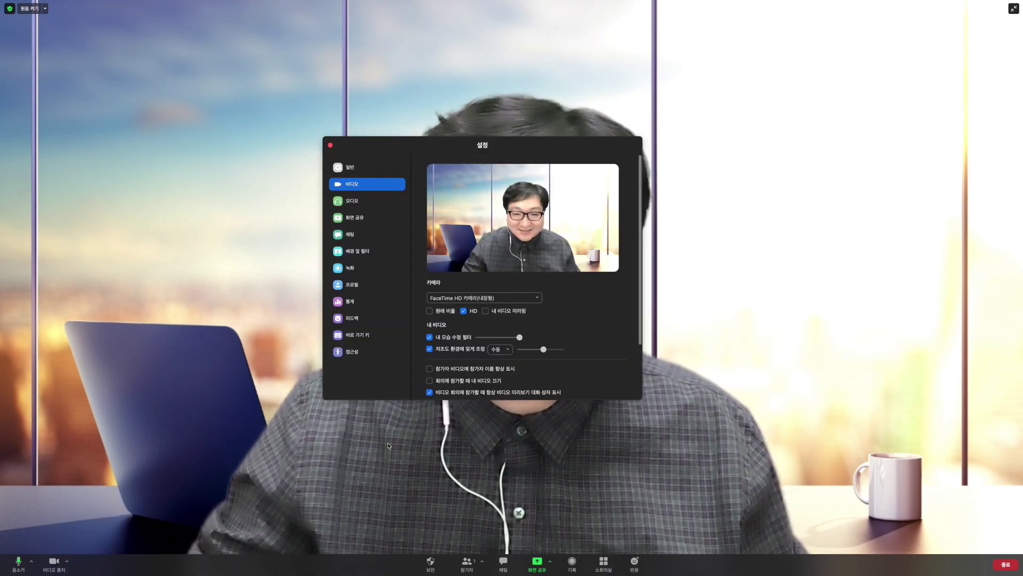
{"action": "left_click_drag", "start_coordinate": [523, 337], "coordinate": [498, 340]}
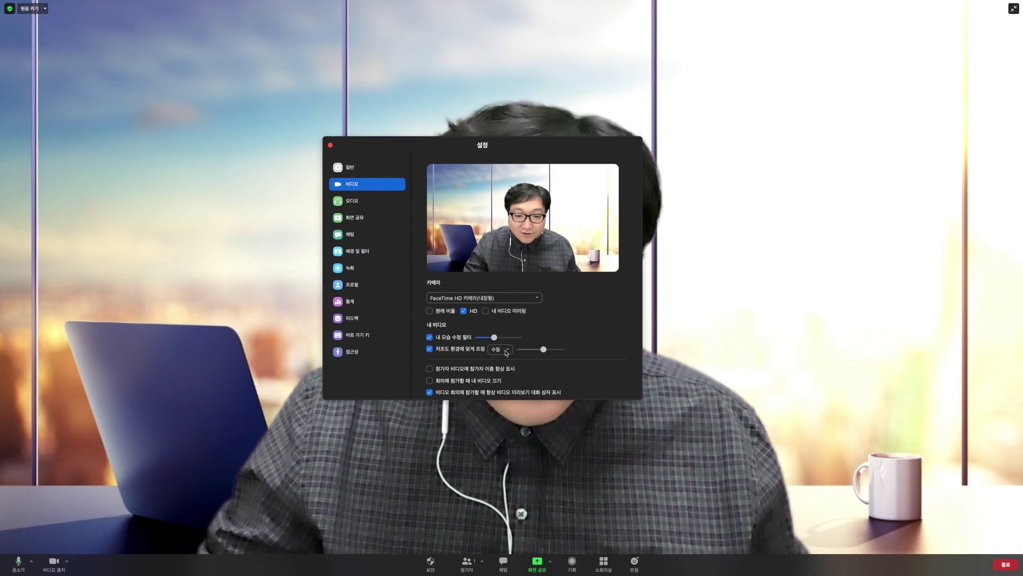
Step: Set the low-light adjustment (저조도 환경에 맞게 조정) to automatic (자동) and close the settings
{"action": "left_click", "coordinate": [510, 352]}
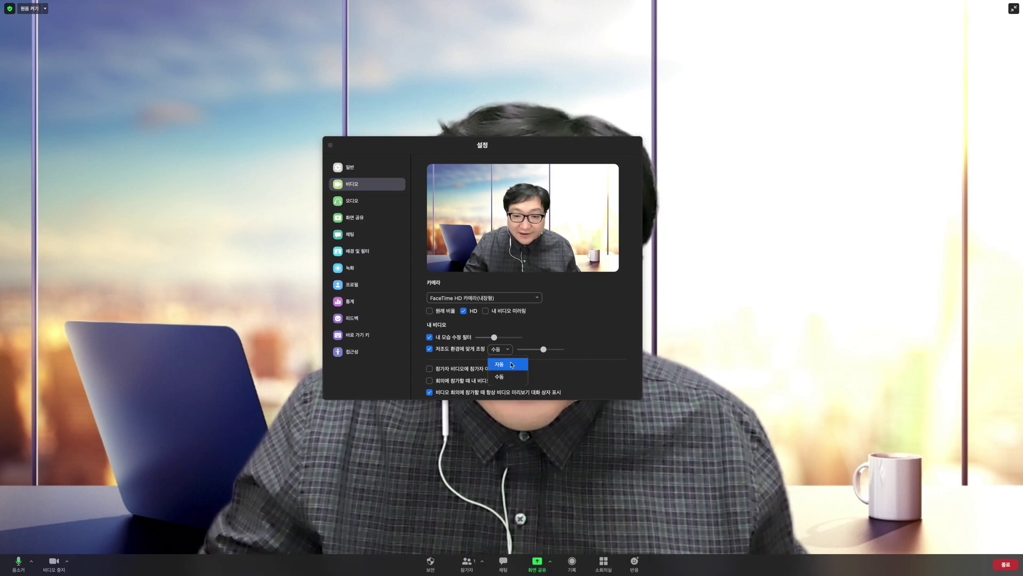
{"action": "left_click", "coordinate": [513, 360]}
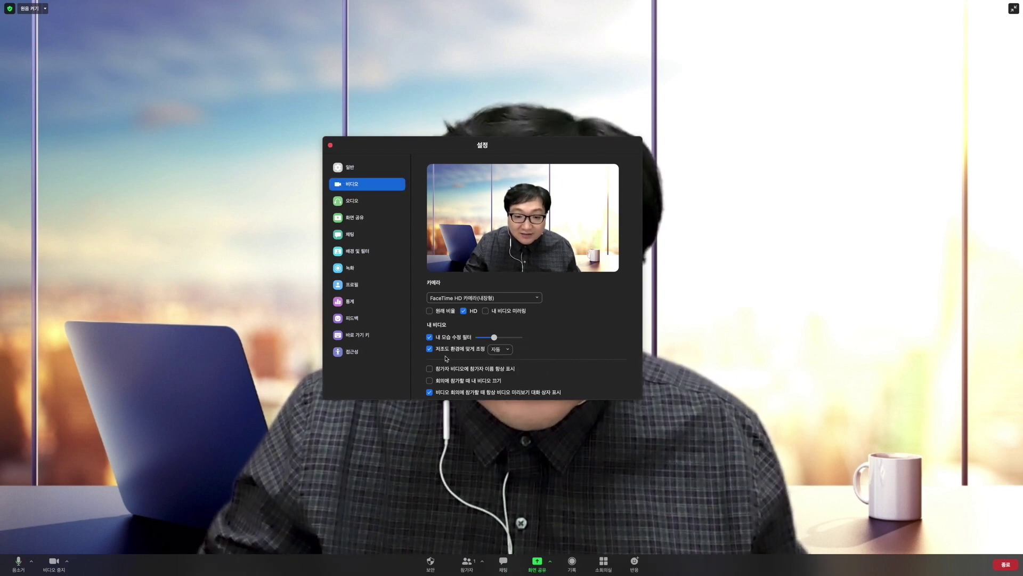
{"action": "key", "text": "super+w"}
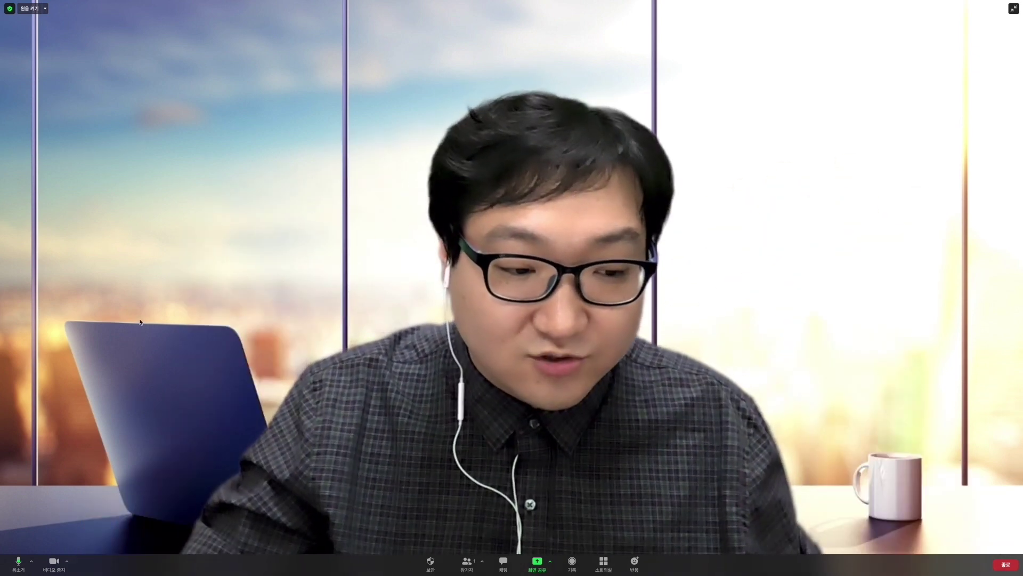
Step: Set the low-light adjustment to manual (수동) in the video settings and place its strength at about the middle
{"action": "left_click", "coordinate": [66, 561]}
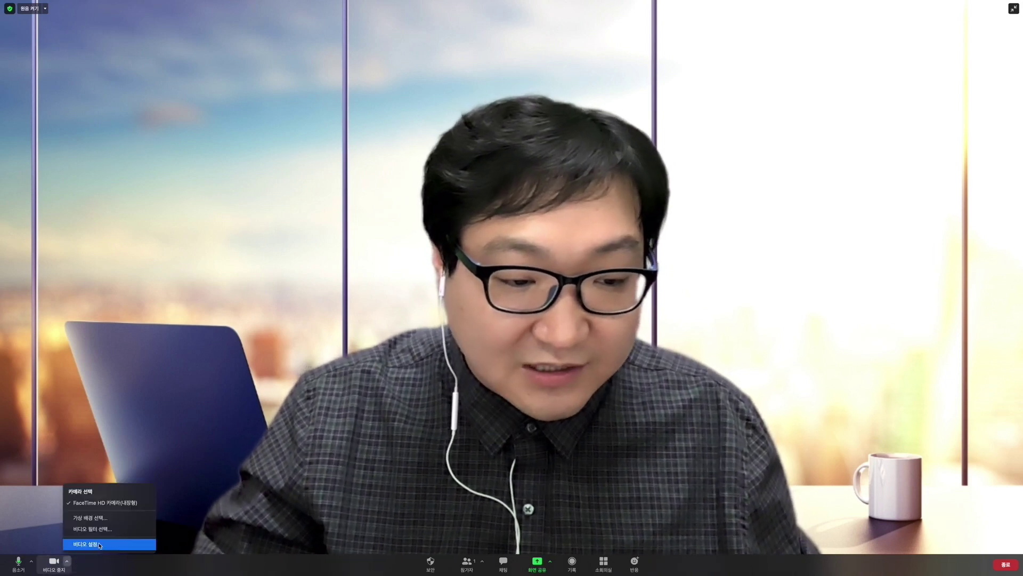
{"action": "left_click", "coordinate": [90, 545]}
{"action": "left_click", "coordinate": [500, 349]}
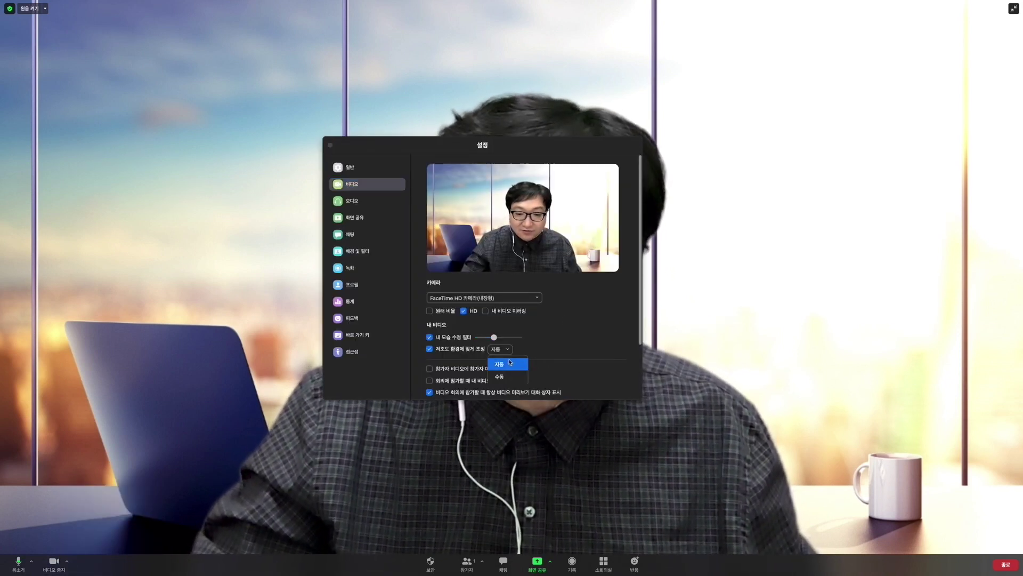
{"action": "left_click", "coordinate": [500, 377]}
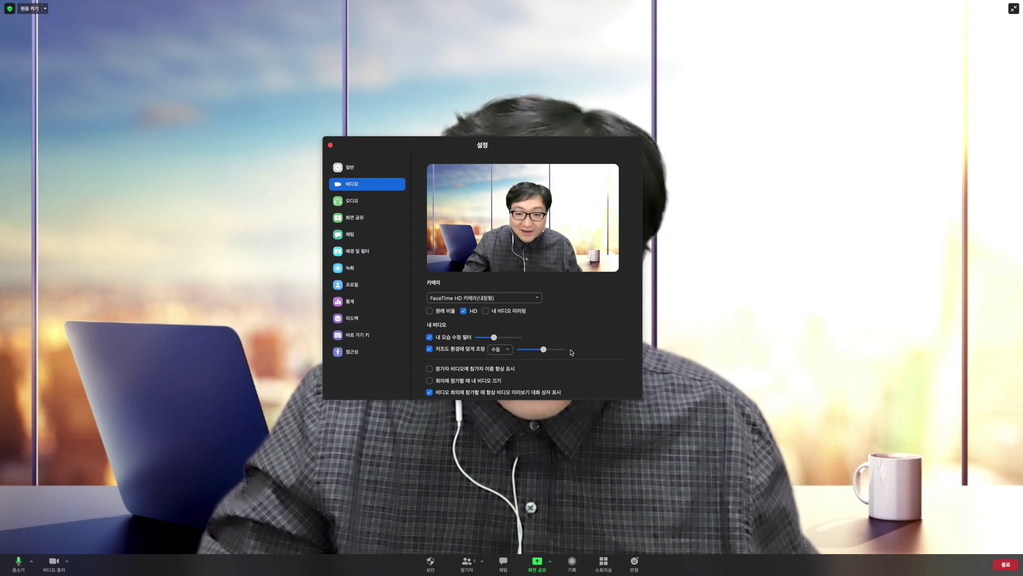
{"action": "mouse_move", "coordinate": [546, 353]}
{"action": "left_mouse_down"}
{"action": "mouse_move", "coordinate": [516, 354]}
{"action": "mouse_move", "coordinate": [542, 352]}
{"action": "left_mouse_up"}
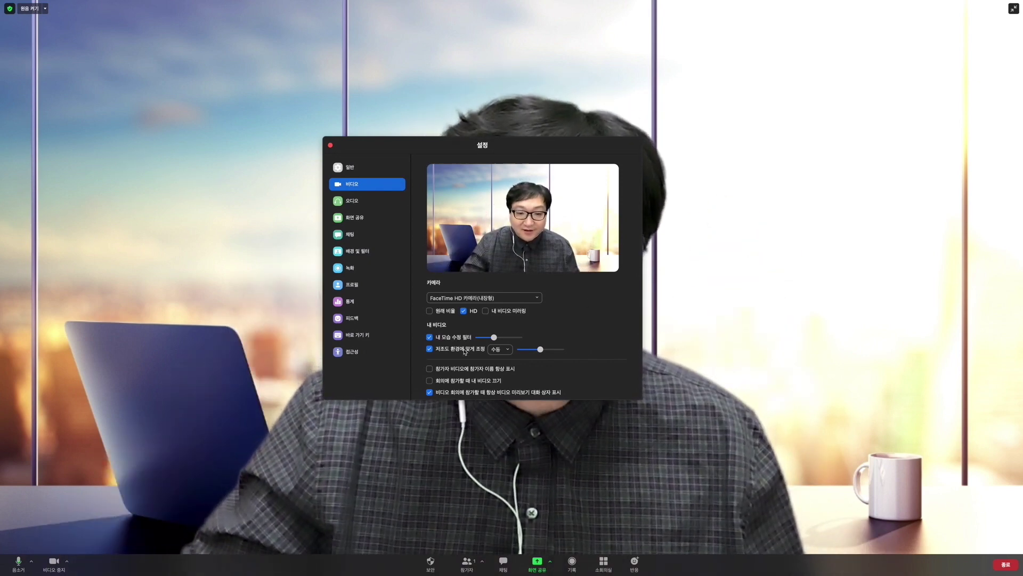
Step: Turn off both the appearance touch-up filter and the low-light adjustment, and close the settings
{"action": "left_click", "coordinate": [430, 336]}
{"action": "left_click", "coordinate": [430, 348]}
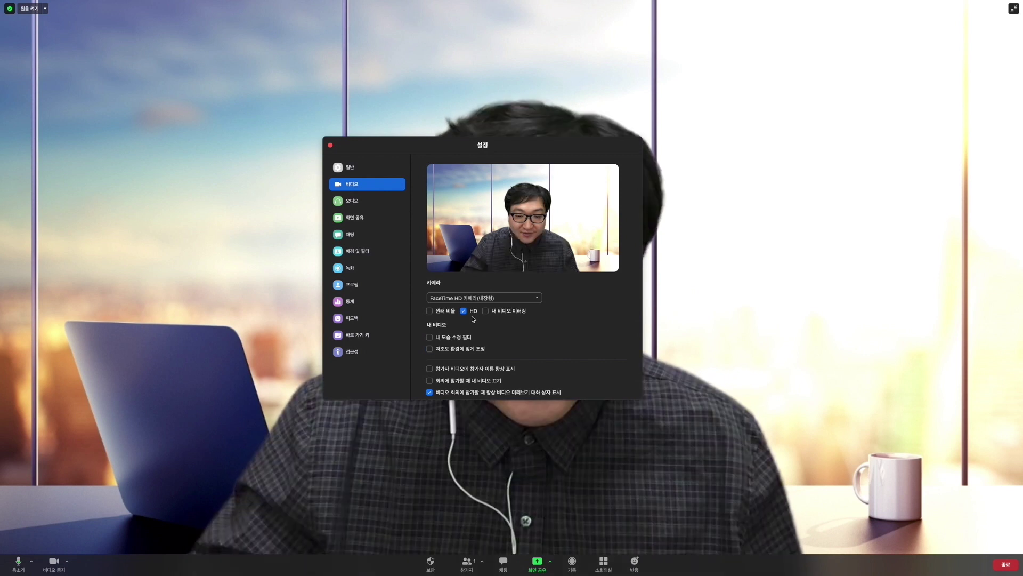
{"action": "left_click", "coordinate": [330, 146]}
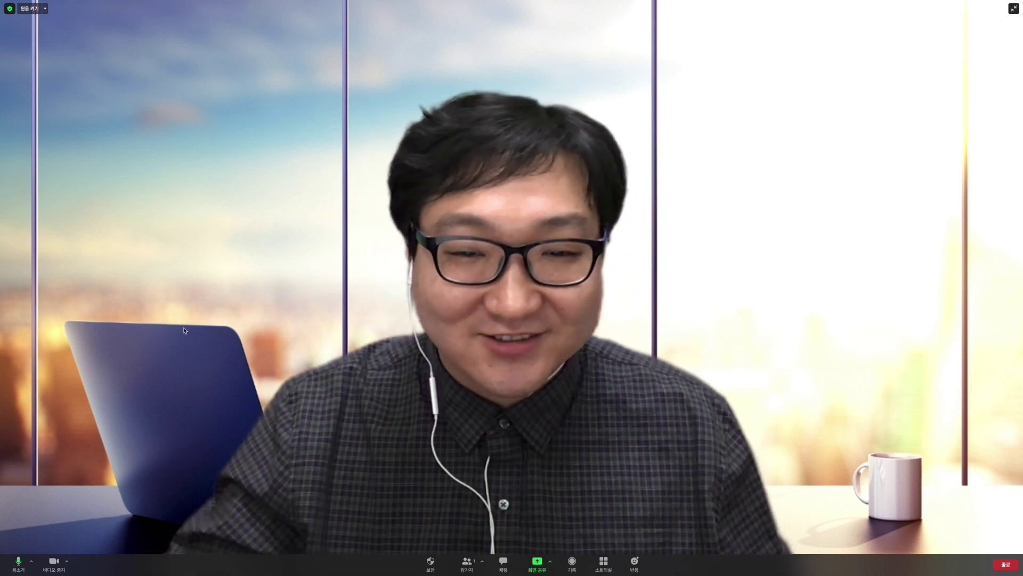
Step: Turn the appearance touch-up filter and the low-light adjustment back on in the video settings and close the settings
{"action": "left_click", "coordinate": [66, 561]}
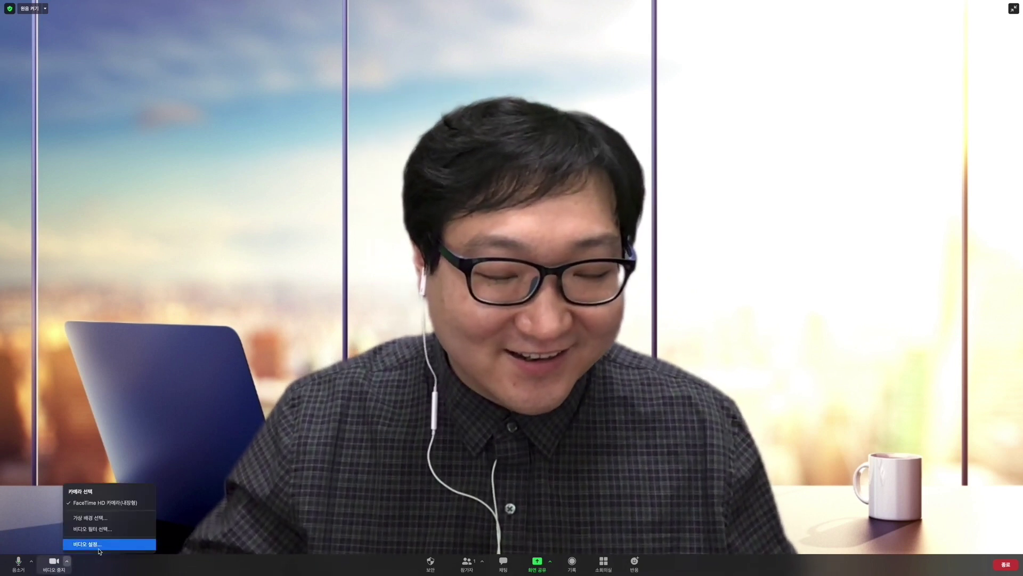
{"action": "left_click", "coordinate": [107, 545]}
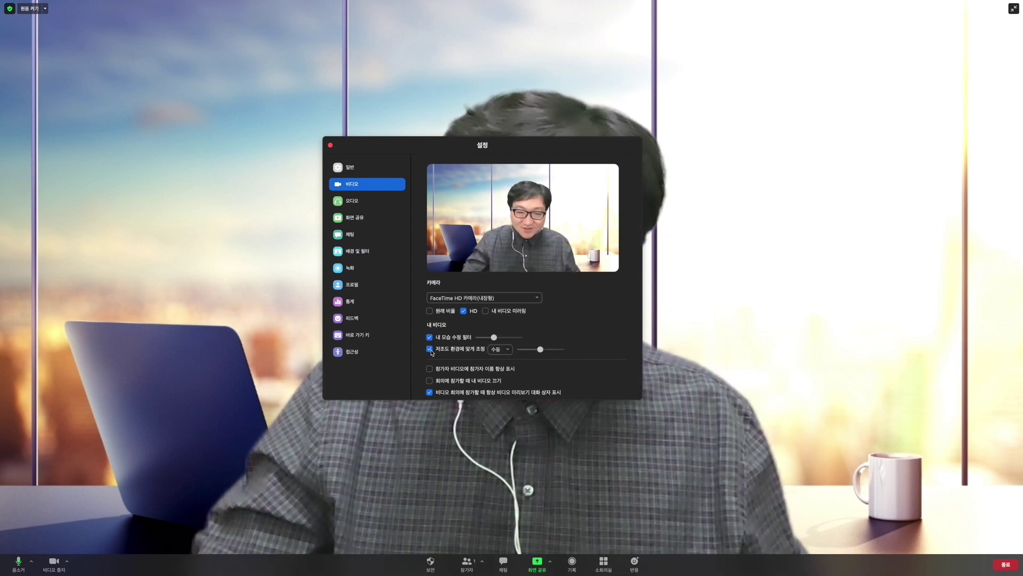
{"action": "left_click", "coordinate": [330, 145]}
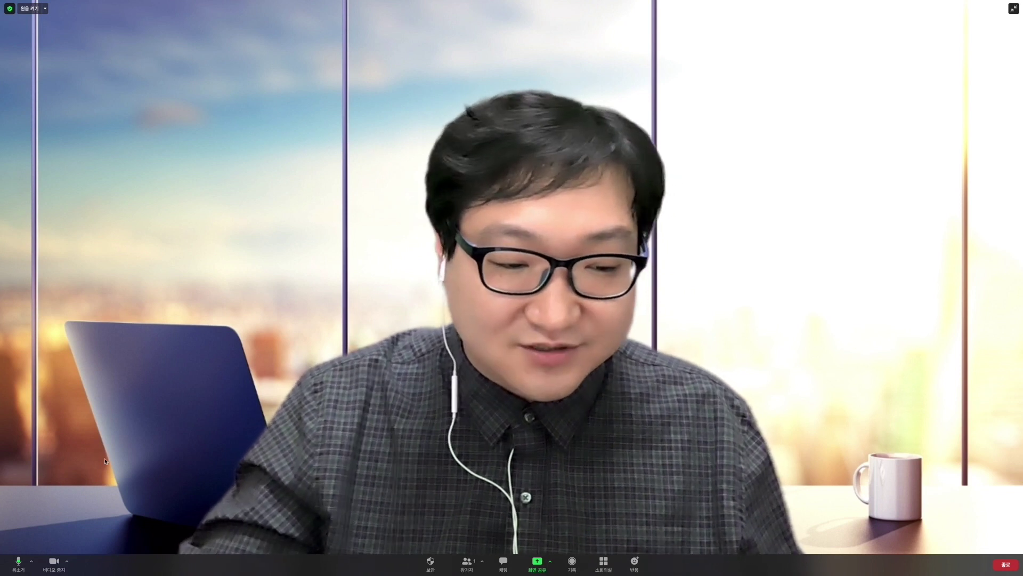
Step: Set the virtual background (가상 배경) to none (없음) in the background and filter settings and close the settings
{"action": "left_click", "coordinate": [68, 562]}
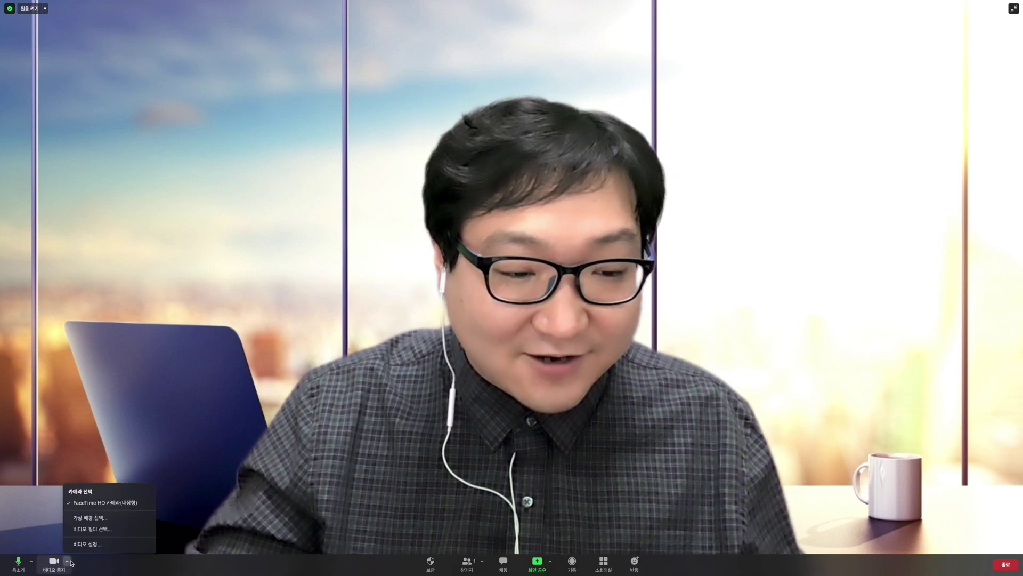
{"action": "left_click", "coordinate": [92, 544]}
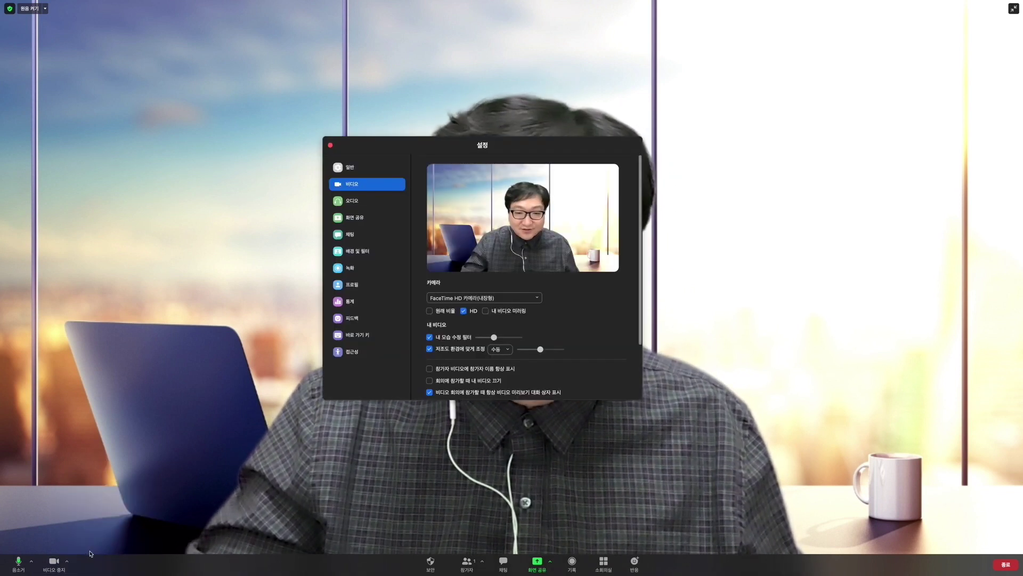
{"action": "left_click", "coordinate": [375, 254]}
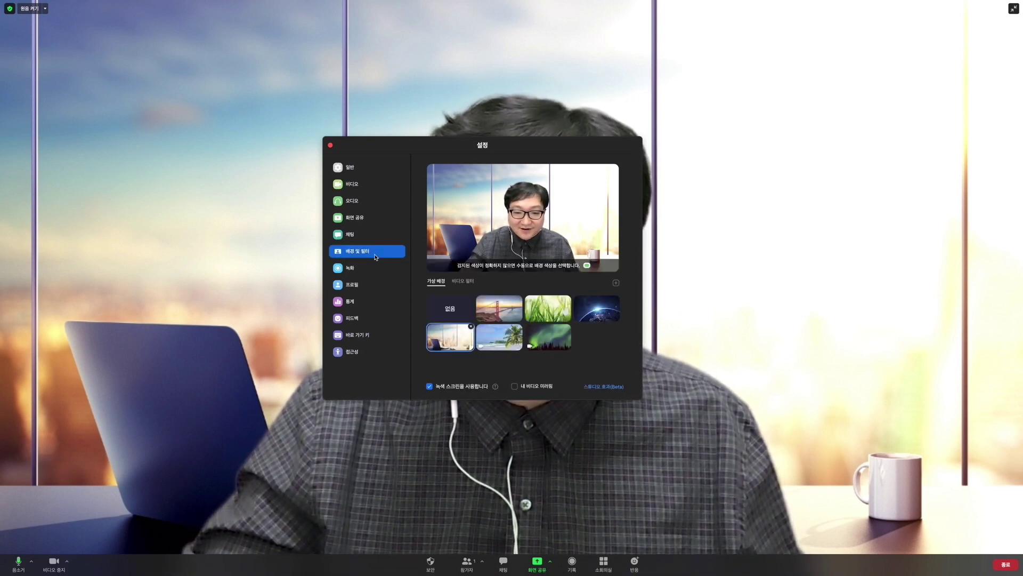
{"action": "left_click", "coordinate": [455, 311]}
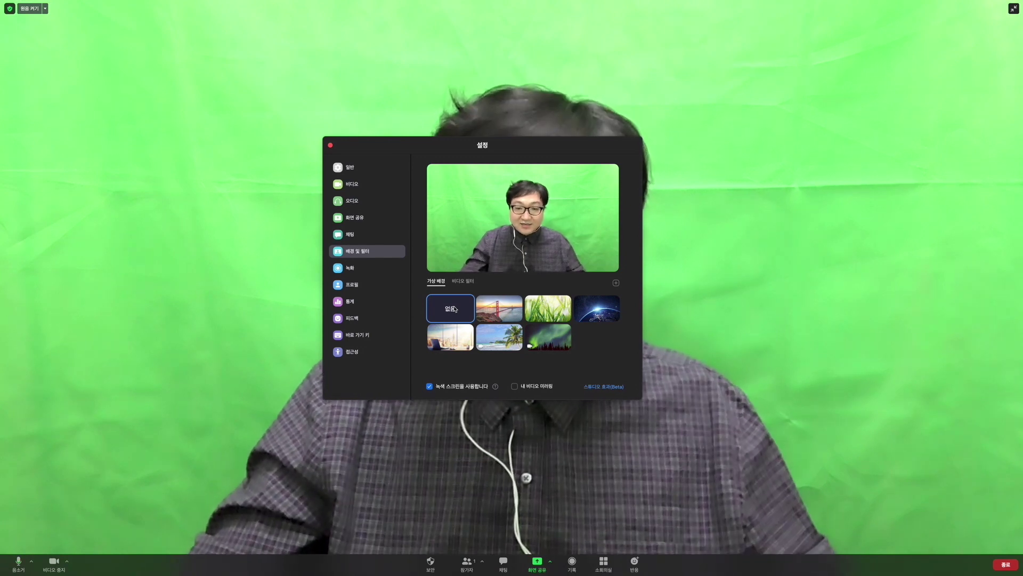
{"action": "left_click", "coordinate": [330, 145]}
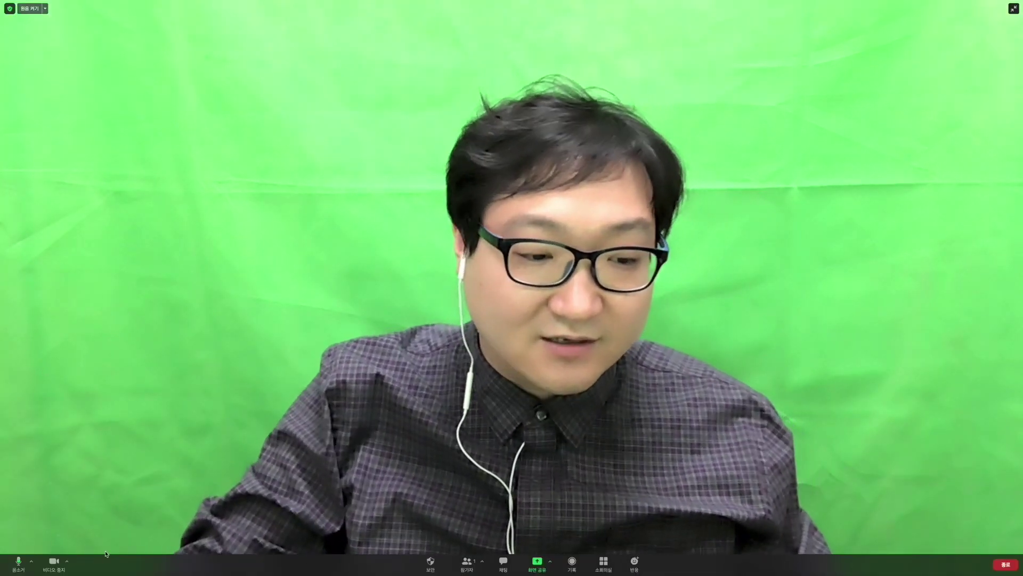
Step: Open the background and filter settings (배경 및 필터) and start adding an image (이미지 추가) as a virtual background
{"action": "left_click", "coordinate": [67, 561]}
{"action": "left_click", "coordinate": [87, 544]}
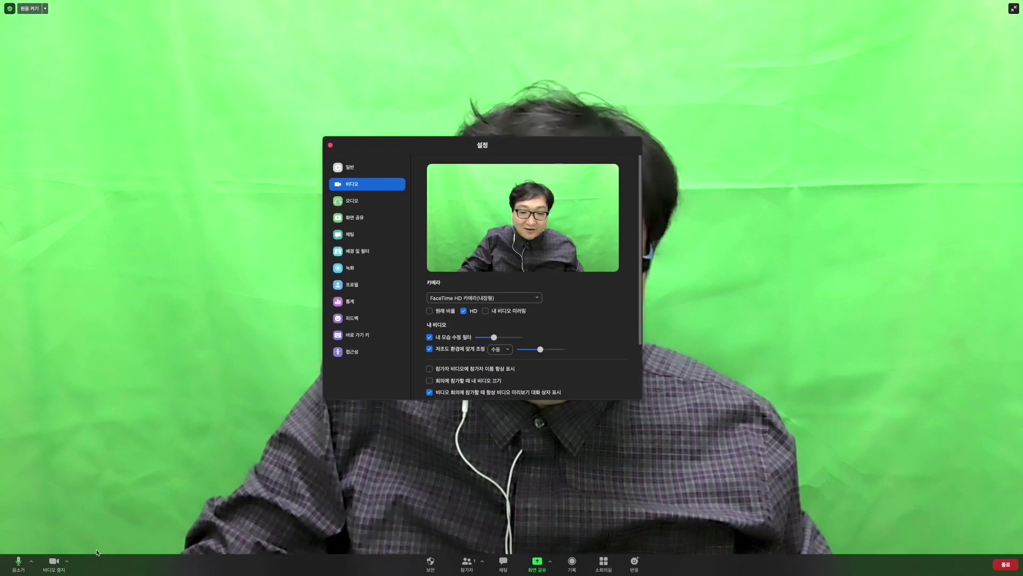
{"action": "left_click", "coordinate": [367, 254]}
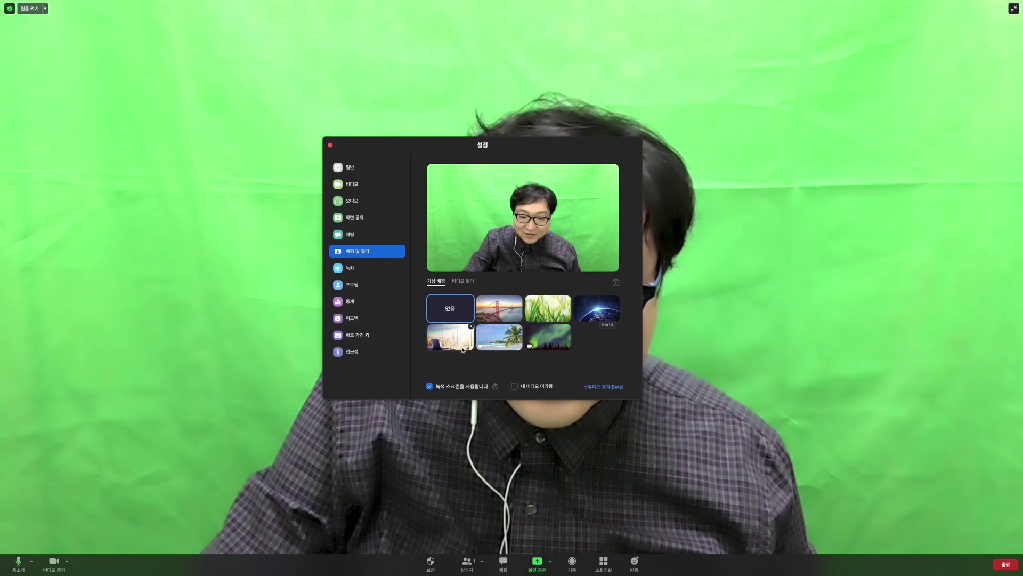
{"action": "left_click", "coordinate": [616, 283]}
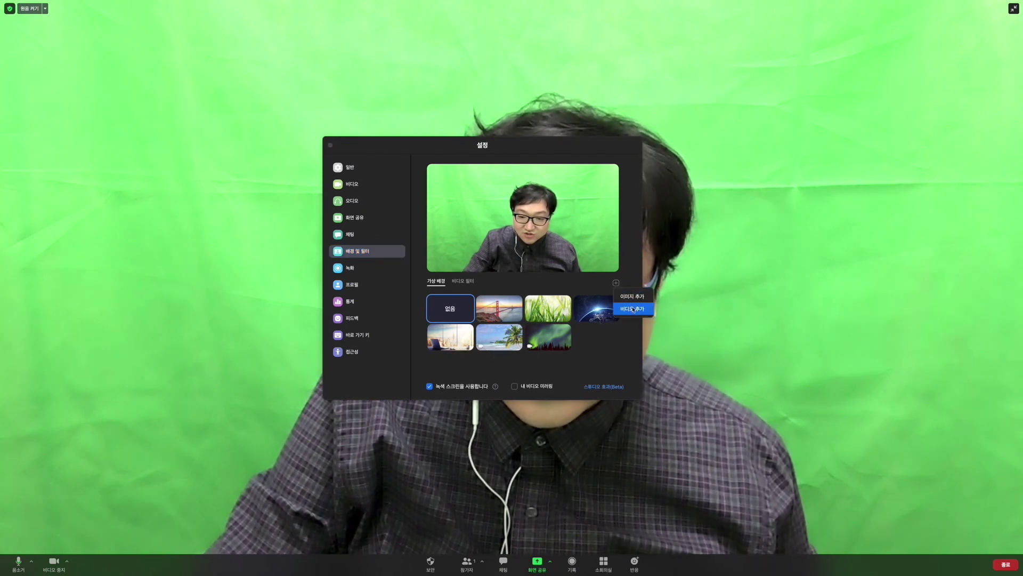
{"action": "left_click", "coordinate": [566, 288]}
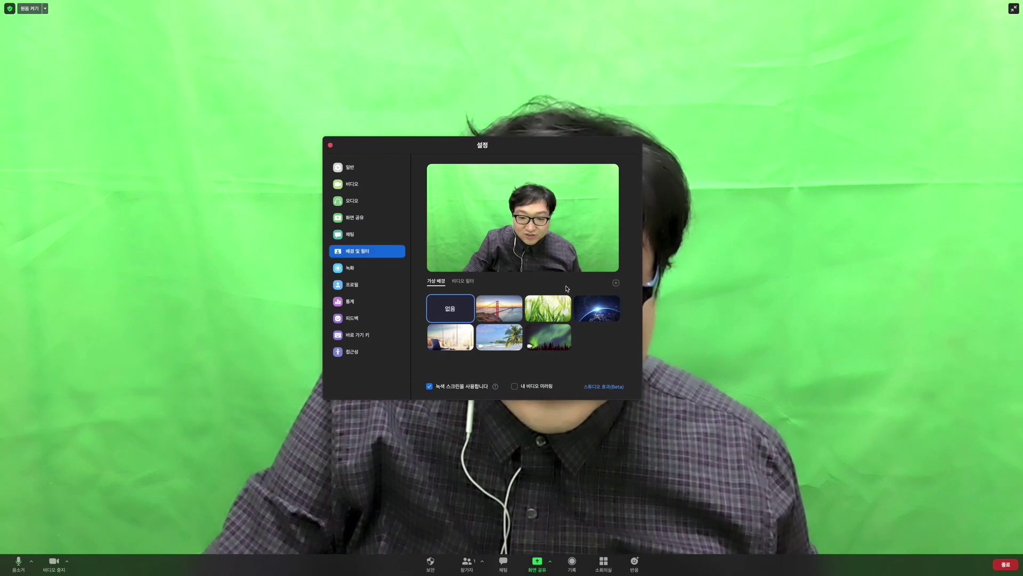
{"action": "left_click", "coordinate": [616, 283]}
{"action": "left_click", "coordinate": [626, 296]}
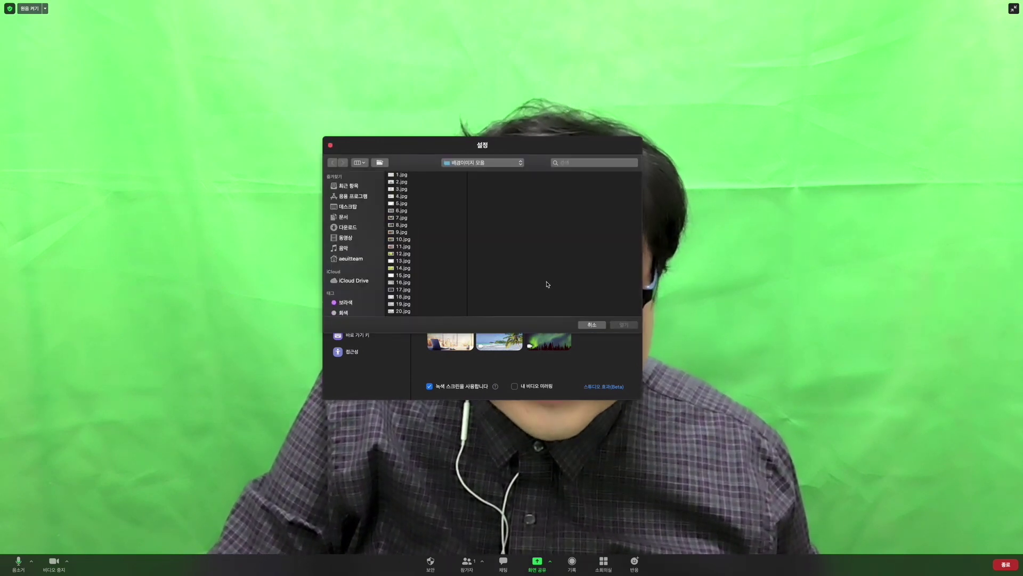
Step: Preview several images in the 배경이미지 모음 folder, add 32.jpg as the virtual background, and close the settings
{"action": "left_click", "coordinate": [432, 246]}
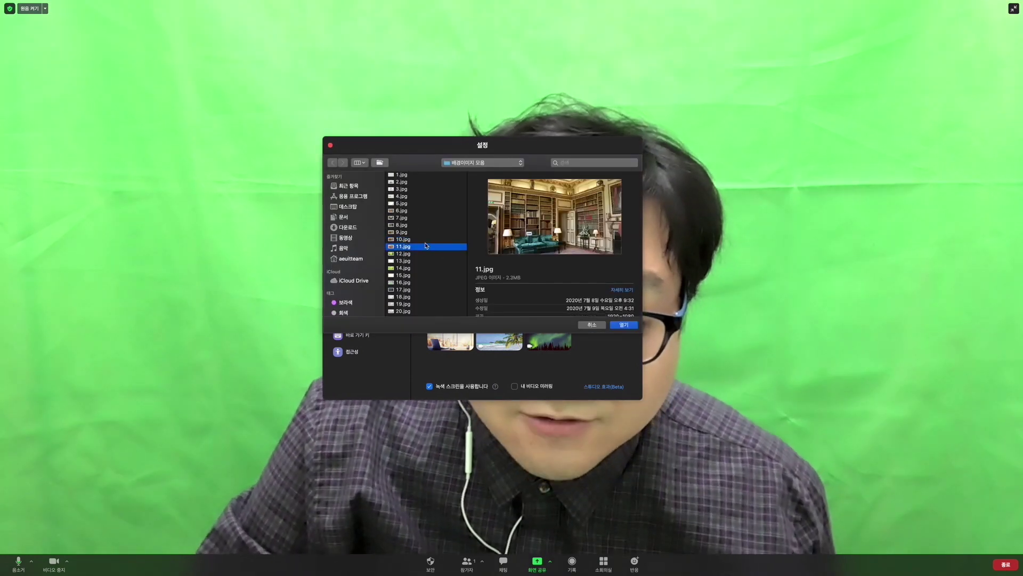
{"action": "scroll", "coordinate": [425, 260], "scroll_direction": "down", "scroll_amount": 3}
{"action": "left_click", "coordinate": [425, 257]}
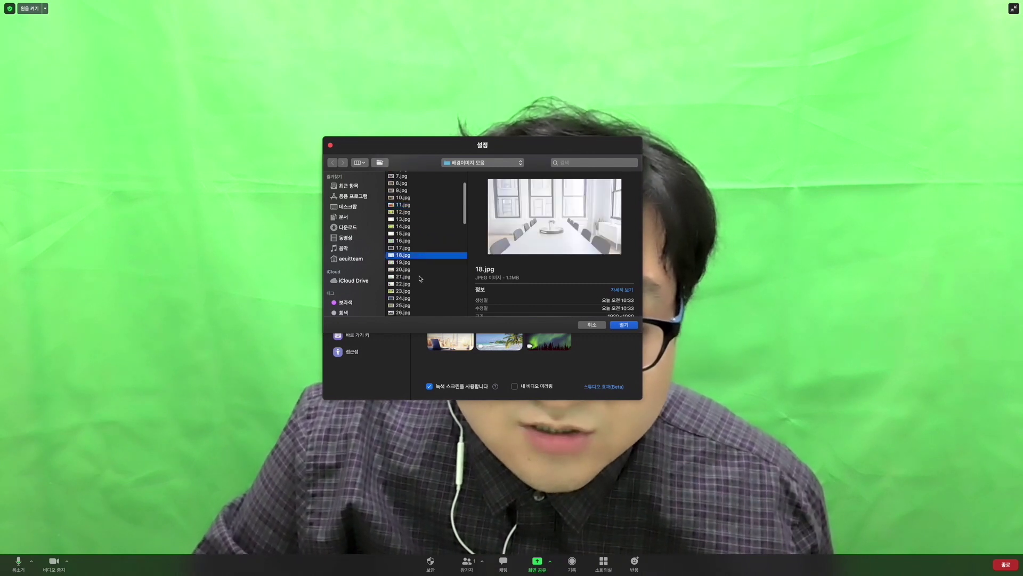
{"action": "left_click", "coordinate": [421, 278]}
{"action": "left_click", "coordinate": [420, 270]}
{"action": "scroll", "coordinate": [421, 273], "scroll_direction": "down", "scroll_amount": 4}
{"action": "left_click", "coordinate": [420, 270]}
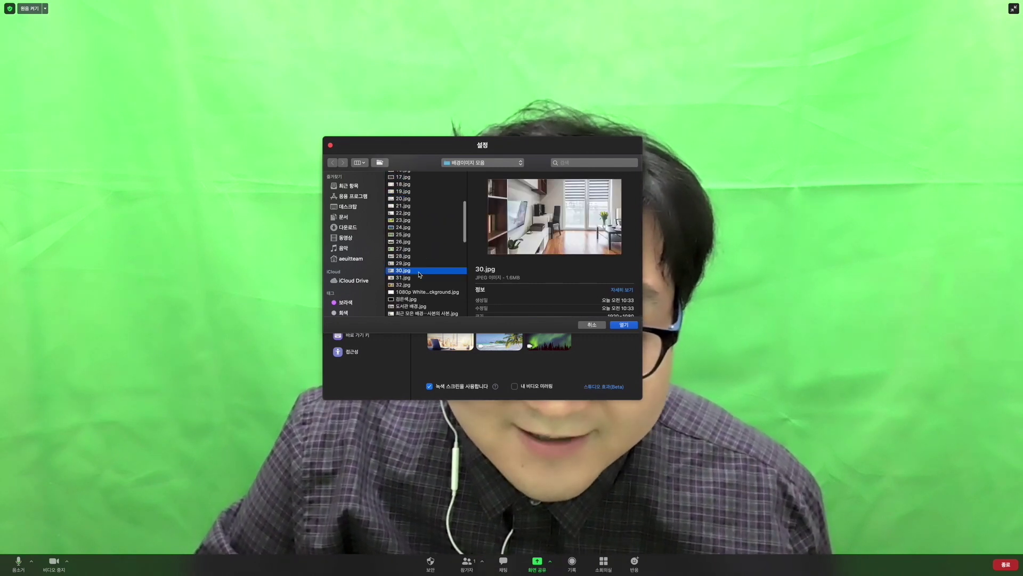
{"action": "scroll", "coordinate": [420, 273], "scroll_direction": "down", "scroll_amount": 6}
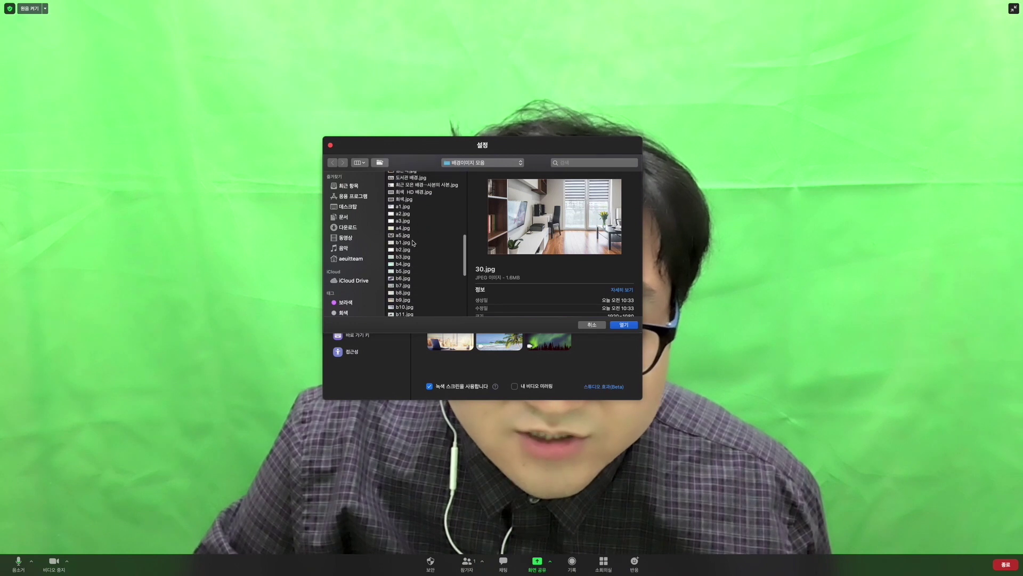
{"action": "scroll", "coordinate": [413, 243], "scroll_direction": "up", "scroll_amount": 4}
{"action": "left_click", "coordinate": [415, 227]}
{"action": "left_click", "coordinate": [416, 233]}
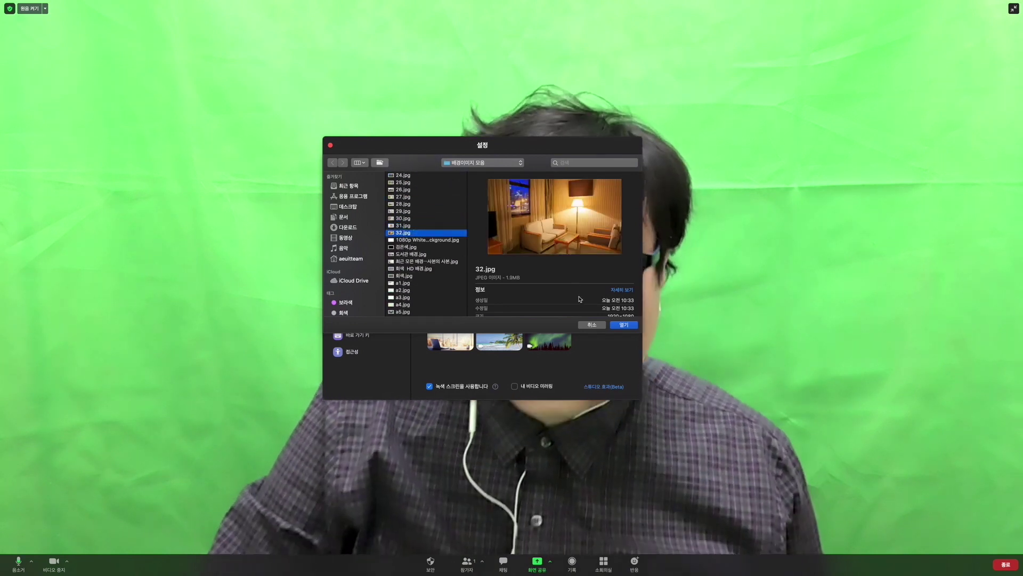
{"action": "left_click", "coordinate": [624, 325]}
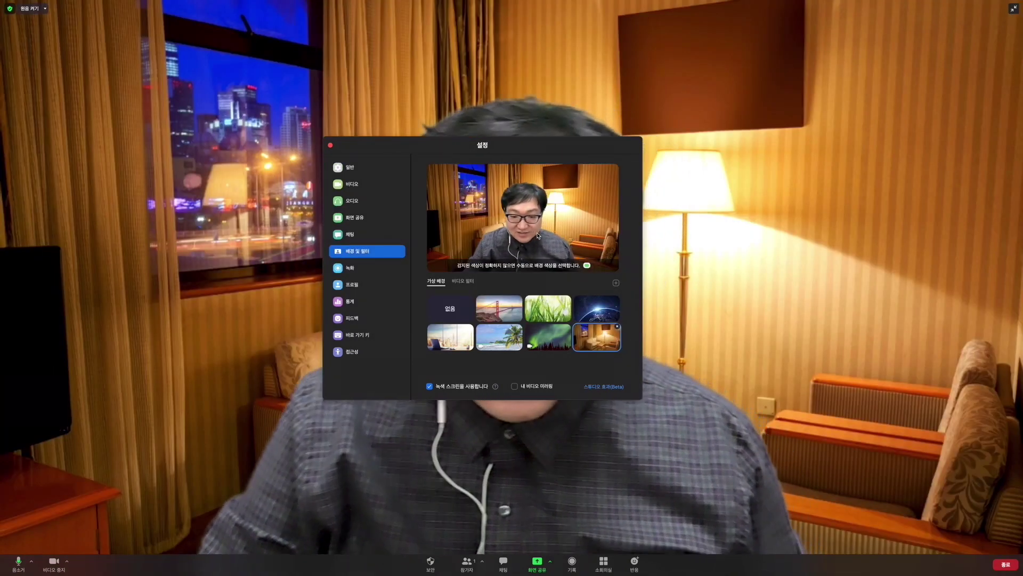
{"action": "left_click", "coordinate": [330, 145]}
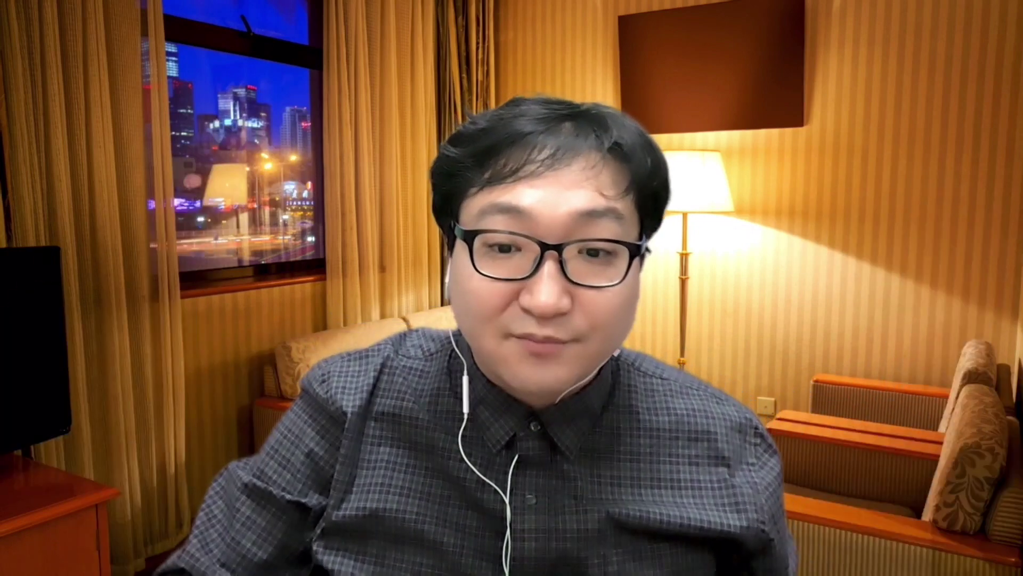
{"action": "mouse_move", "coordinate": [296, 163]}
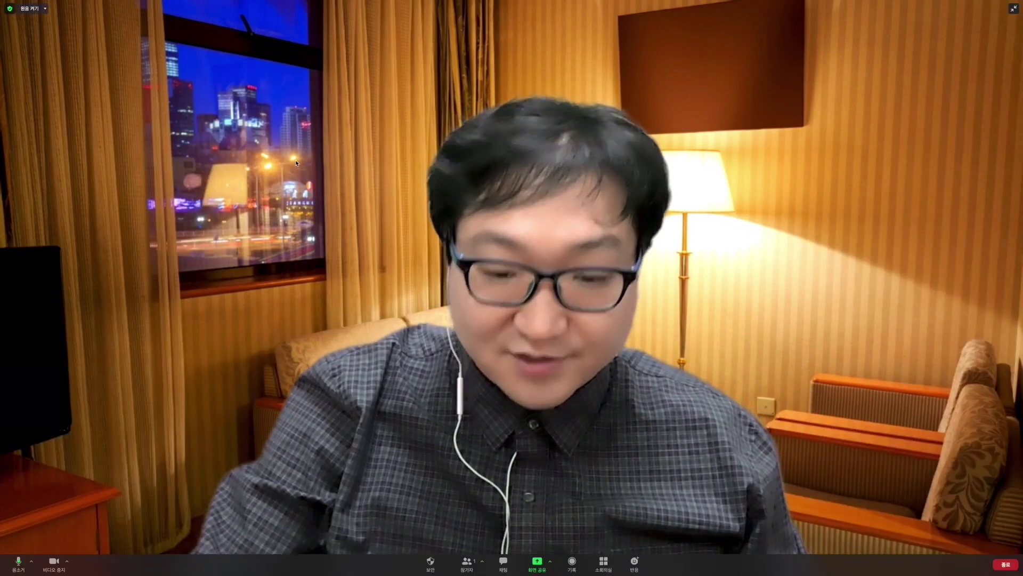